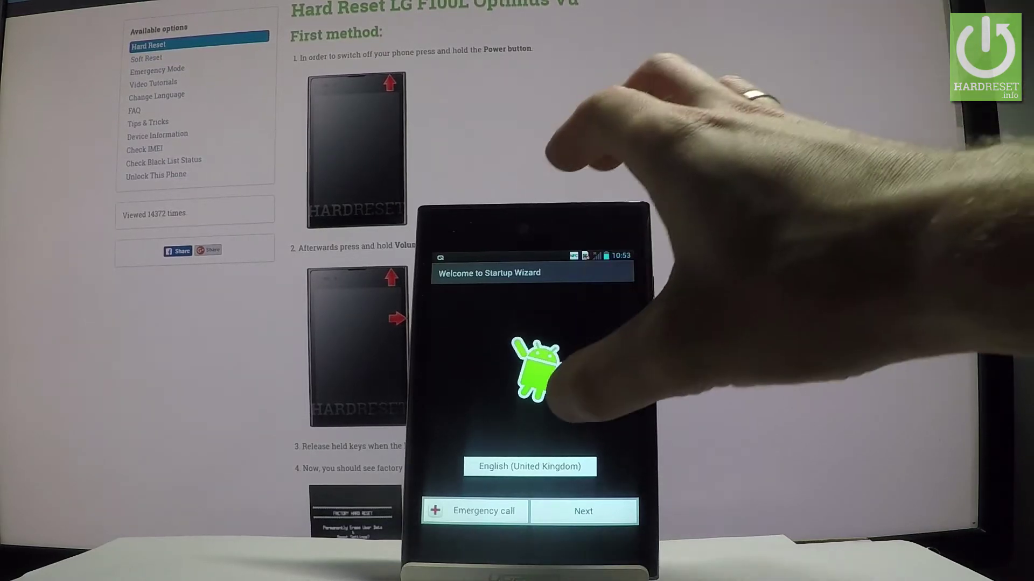
# Step: Keep English (United Kingdom) as the phone language, briefly viewing the emergency dialer
pyautogui.click(530, 466)
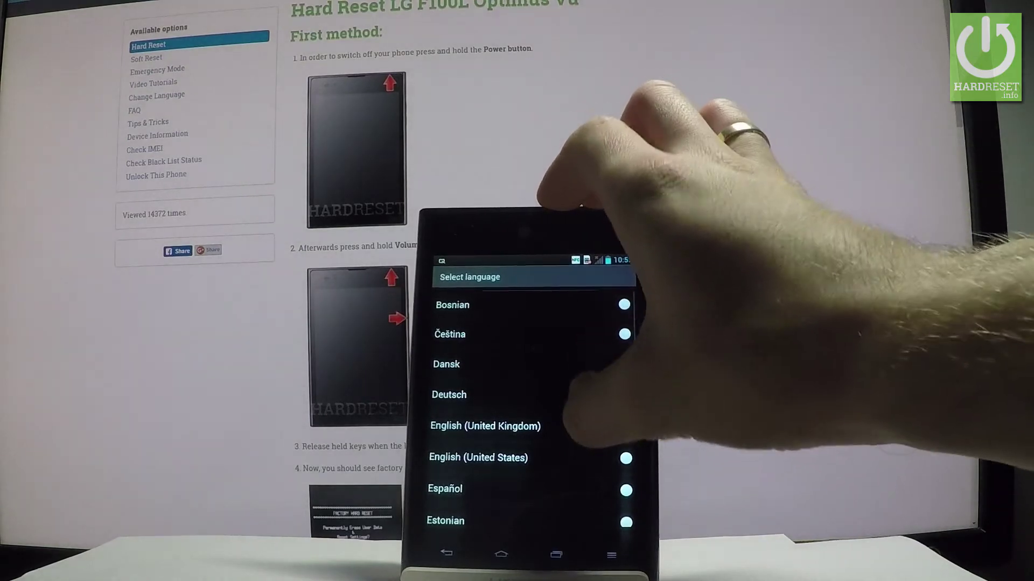
pyautogui.scroll(-5, 533, 404)
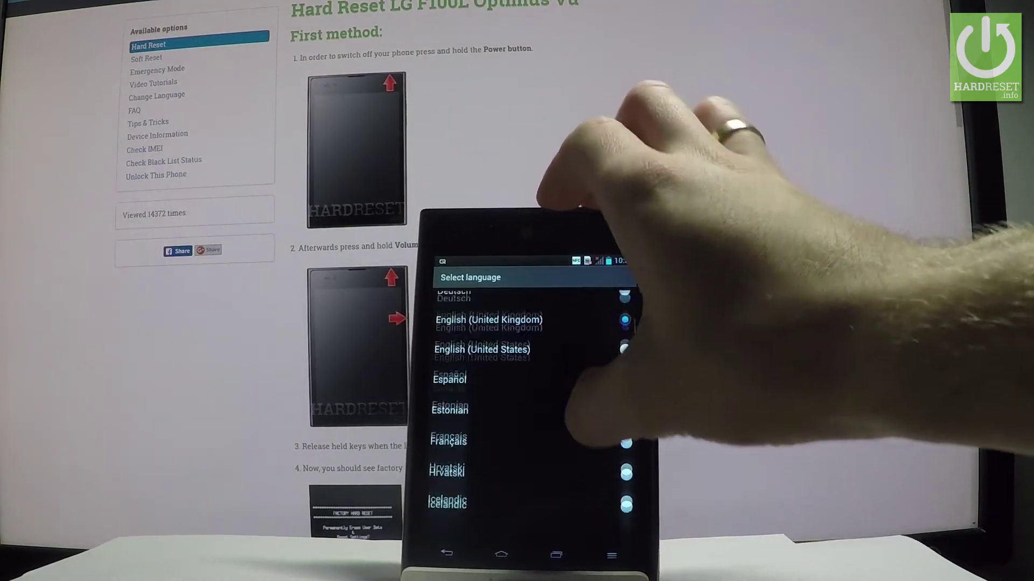
pyautogui.scroll(4, 534, 404)
pyautogui.click(625, 425)
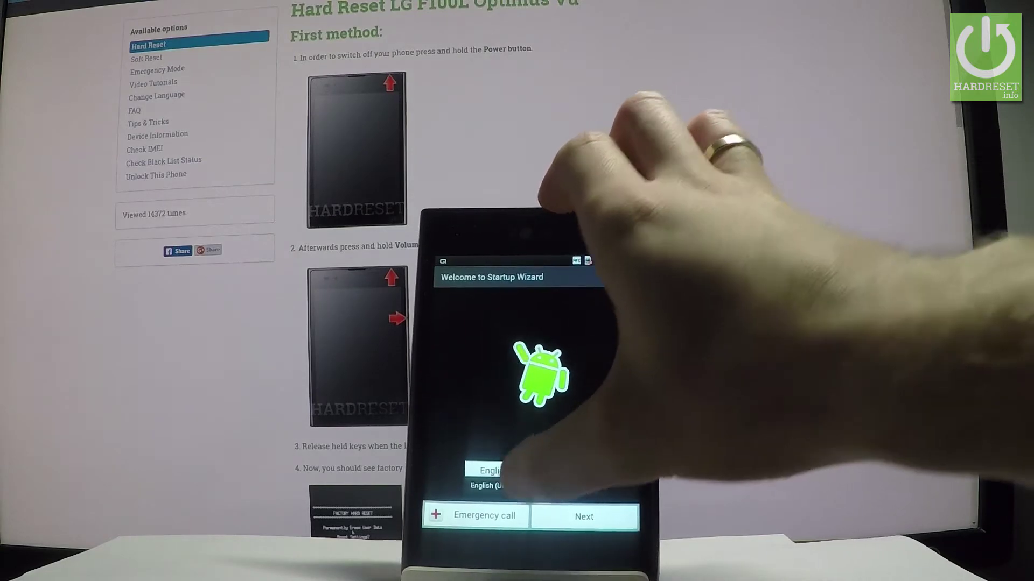
pyautogui.click(476, 515)
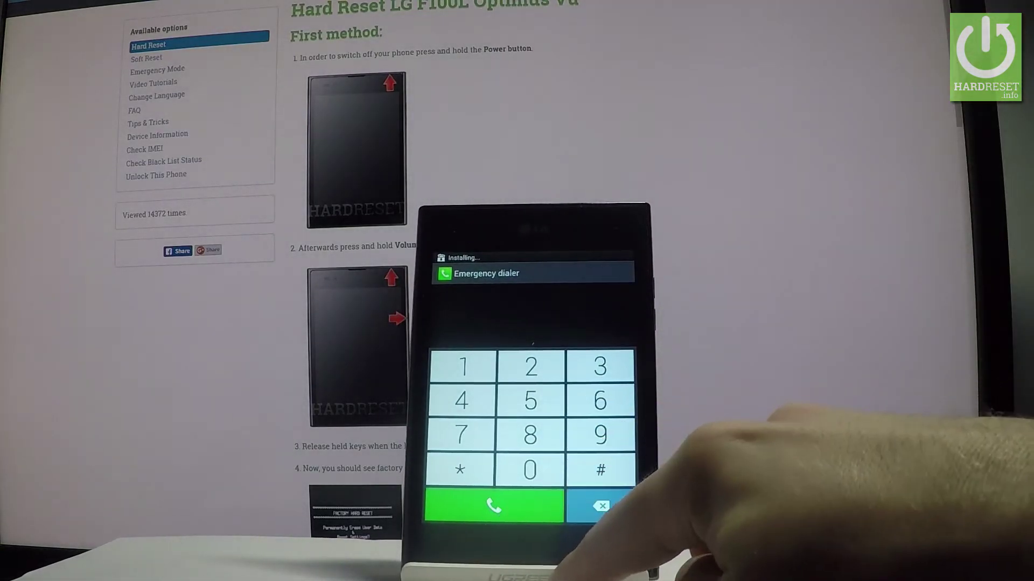
pyautogui.click(586, 540)
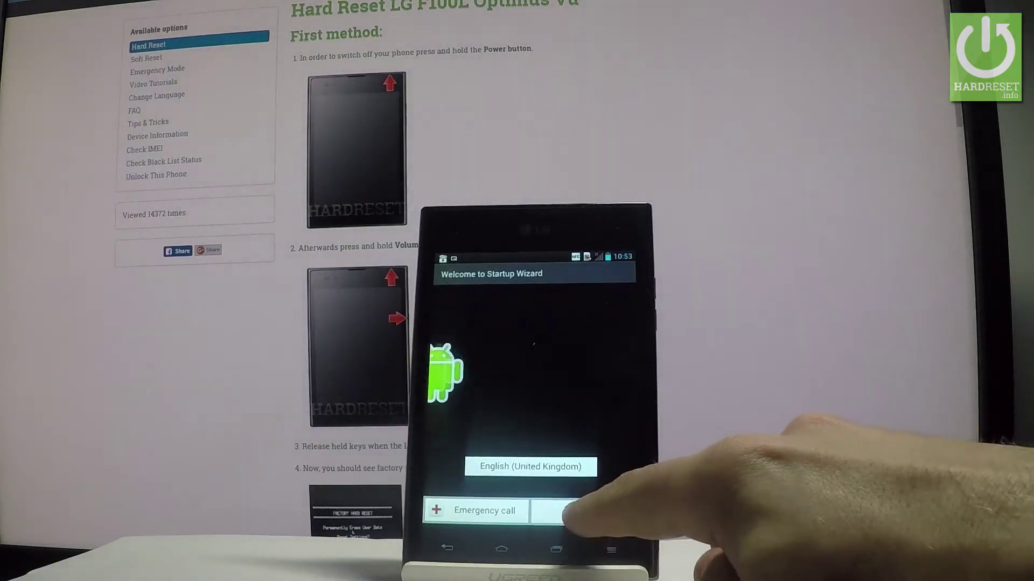
# Step: Continue to the internet connection screen and turn on Wi-Fi
pyautogui.click(583, 511)
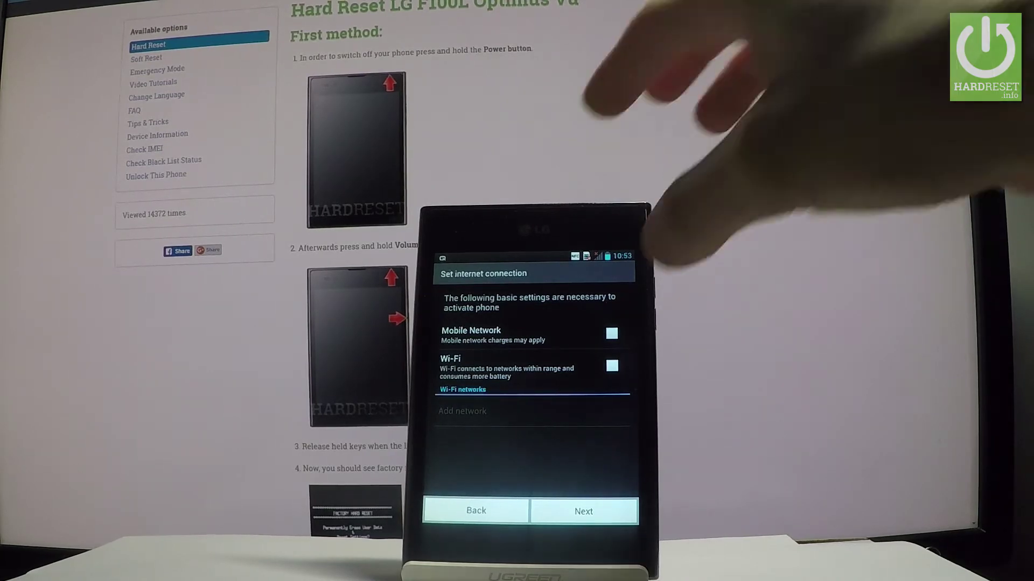
pyautogui.click(612, 369)
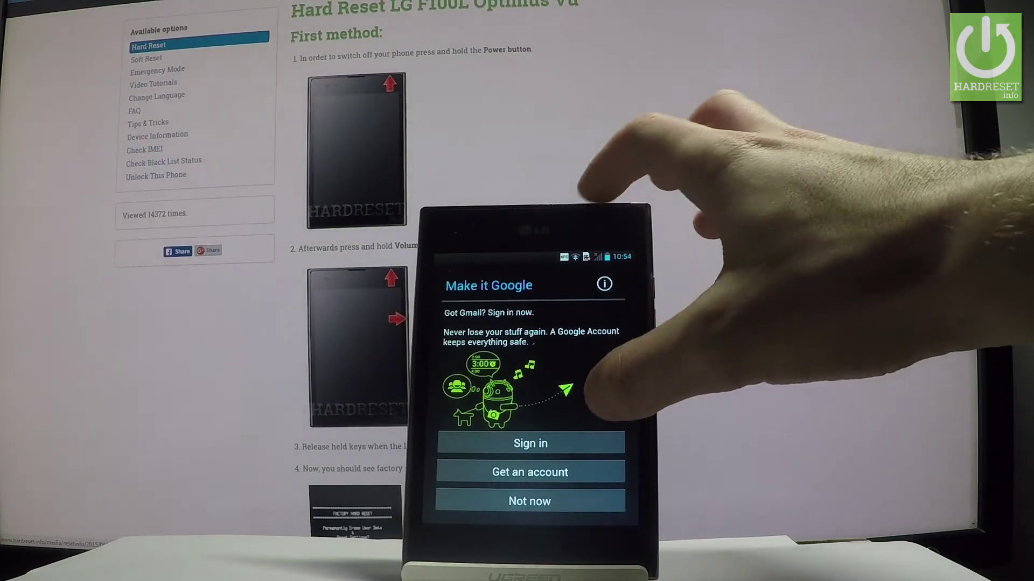
pyautogui.click(531, 445)
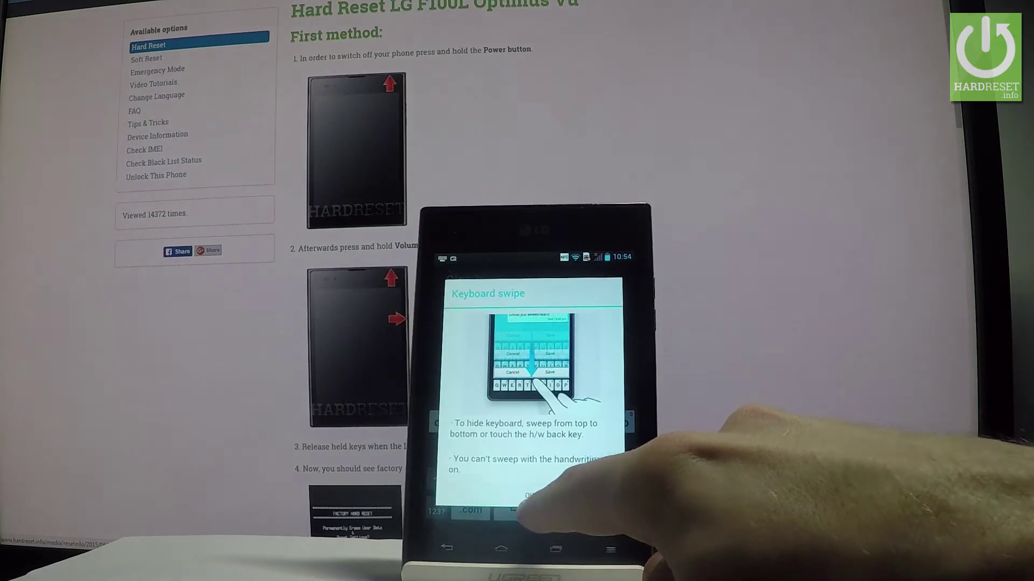
# Step: Dismiss the keyboard swipe tip and finish entering the Gmail address
pyautogui.click(565, 493)
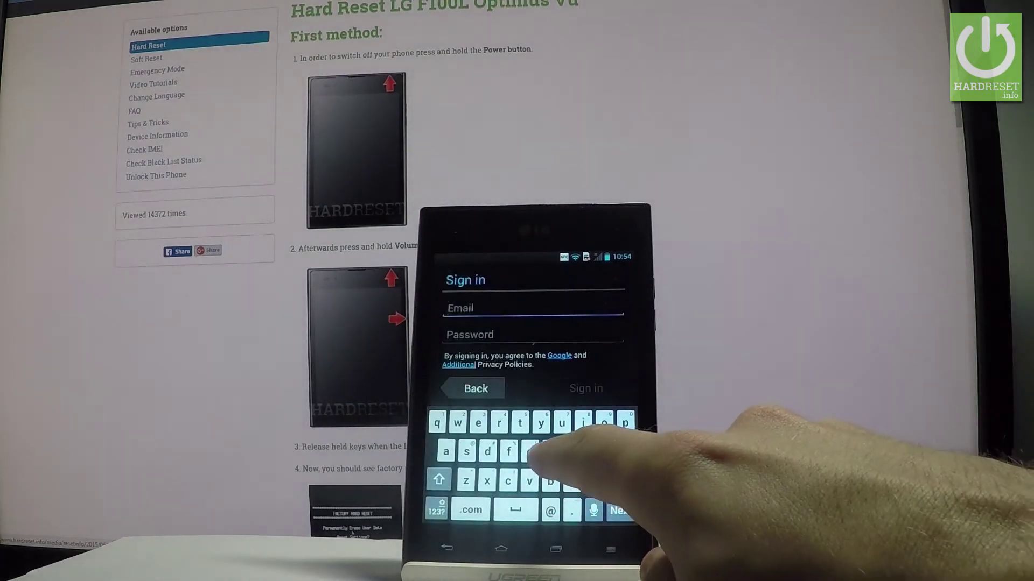
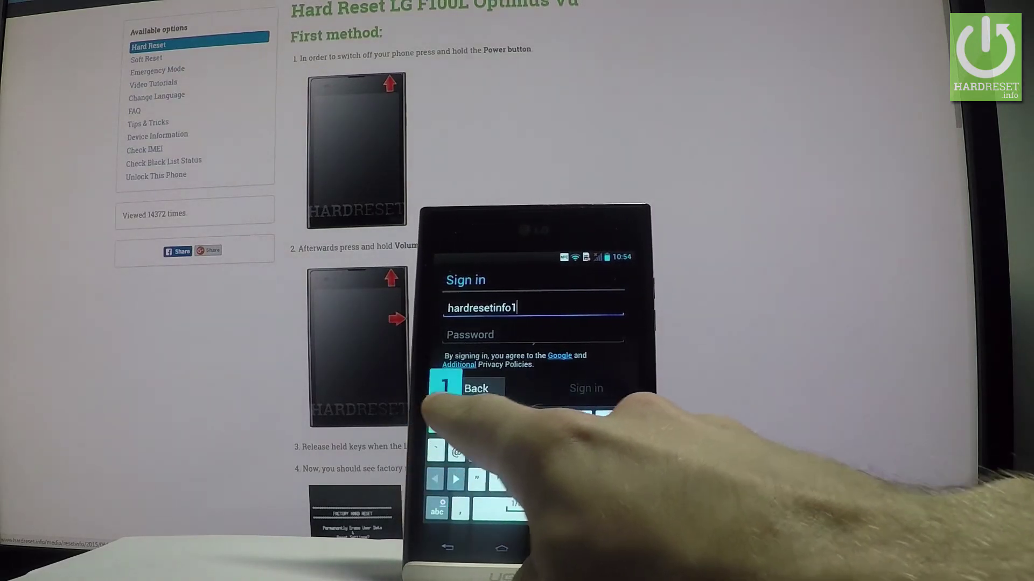
pyautogui.click(533, 335)
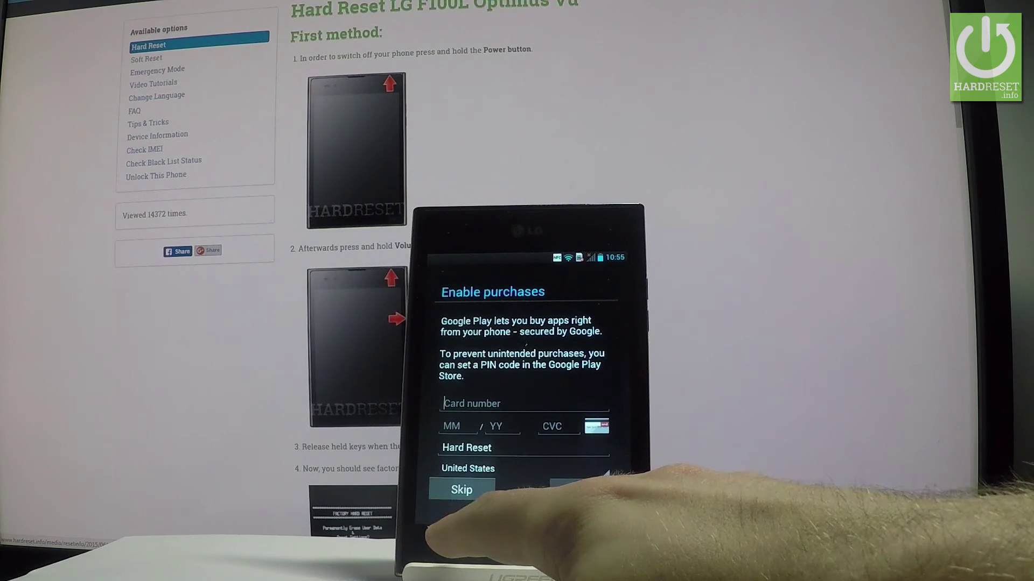
# Step: Skip adding a payment card on the Enable purchases screen
pyautogui.click(577, 490)
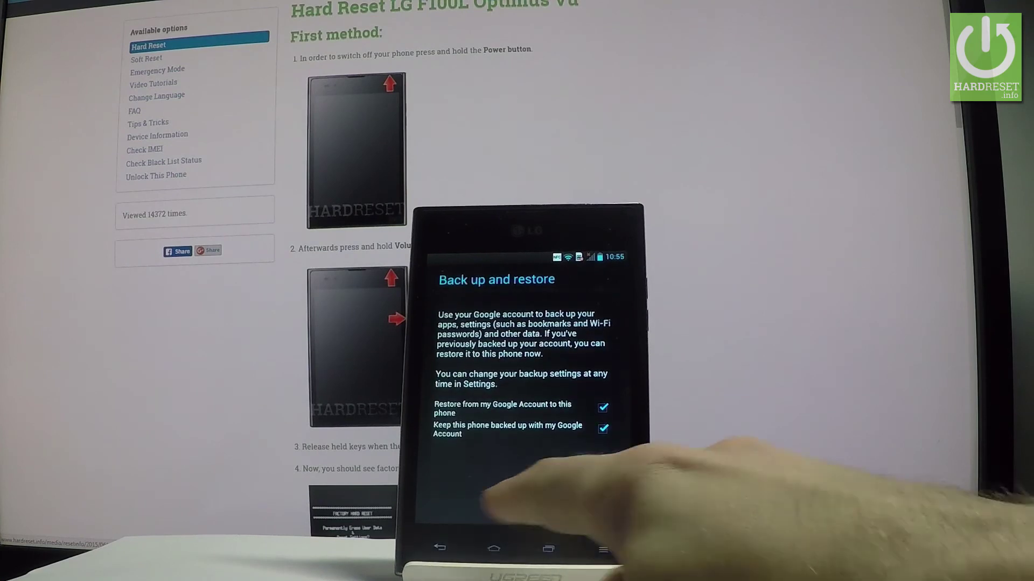
# Step: Accept the backup and restore settings and the Google location settings
pyautogui.click(593, 496)
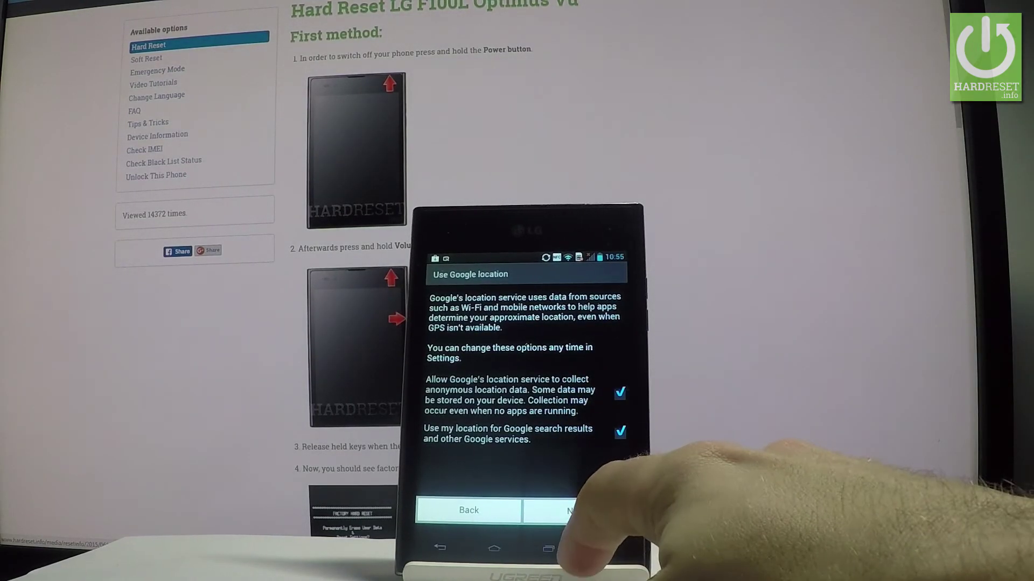
pyautogui.click(576, 510)
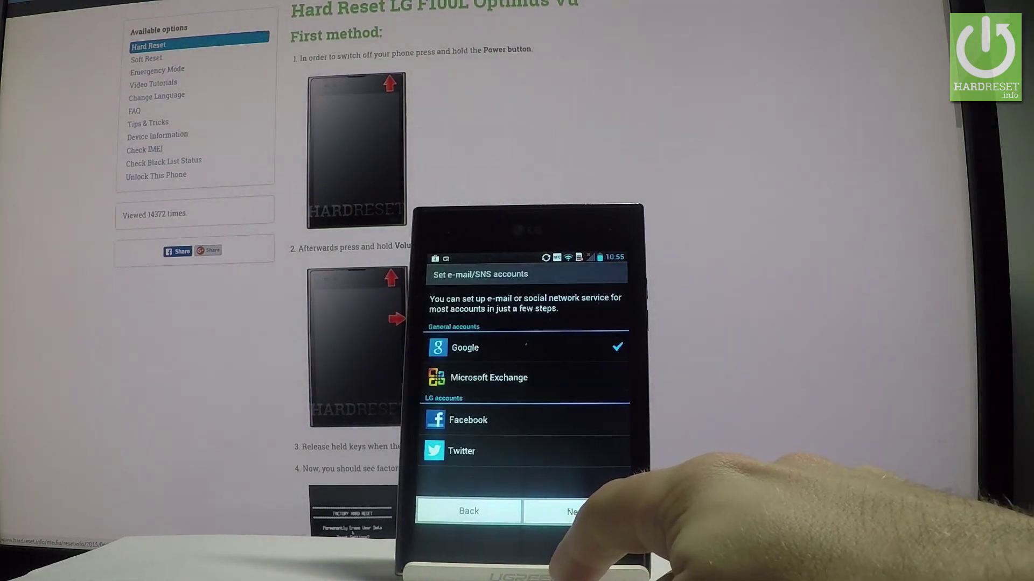